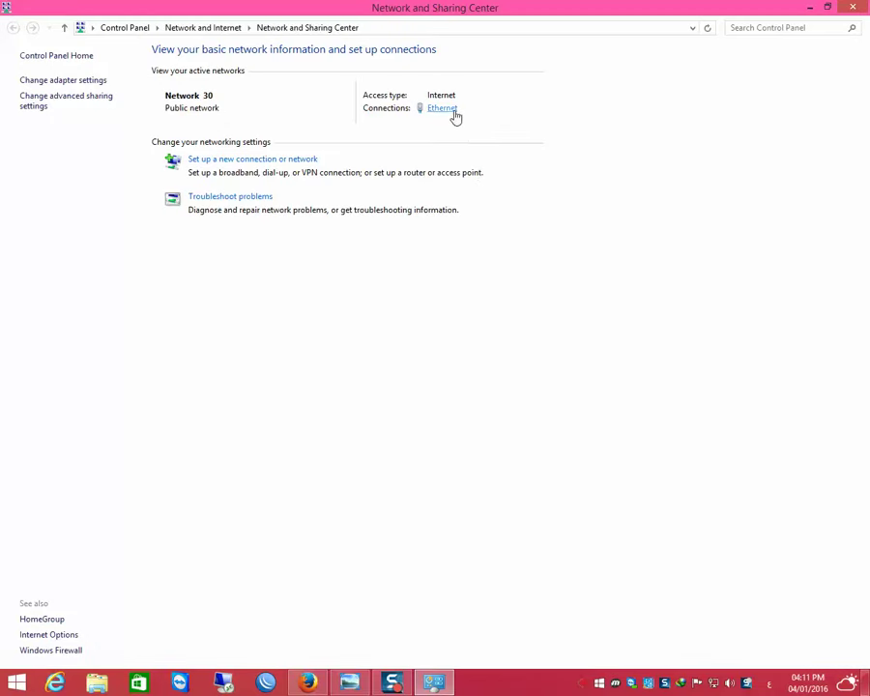
Examine the Ethernet connection's IPv4 address and default gateway in its connection details, and close the network windows
click(448, 110)
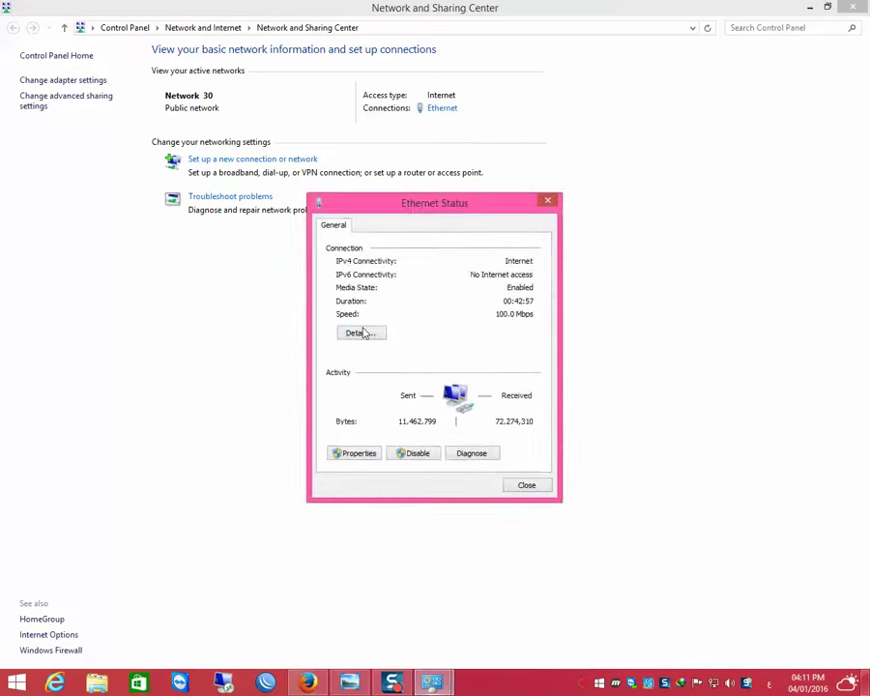
click(367, 335)
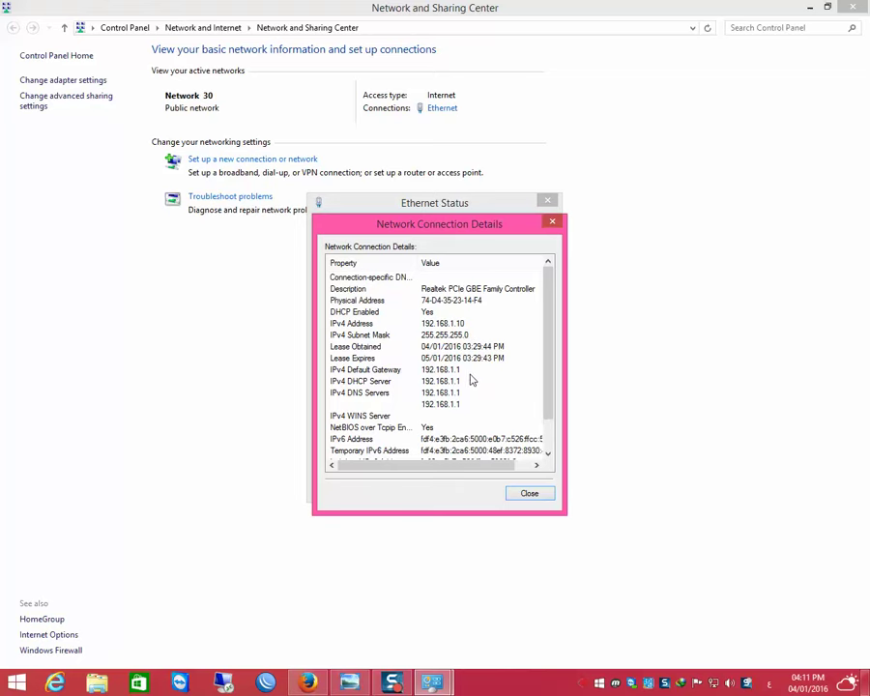
click(552, 222)
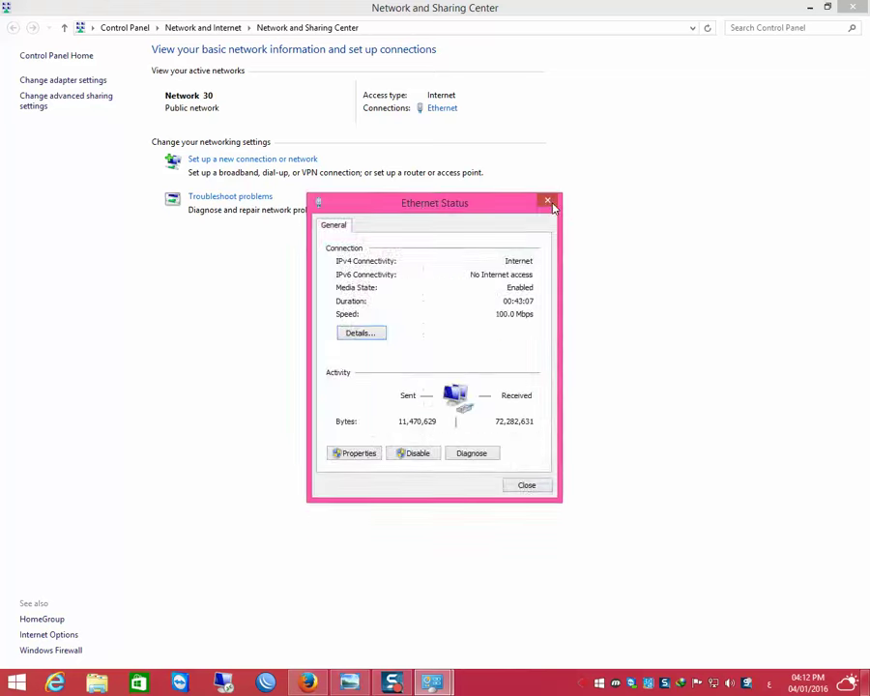
click(547, 200)
click(854, 6)
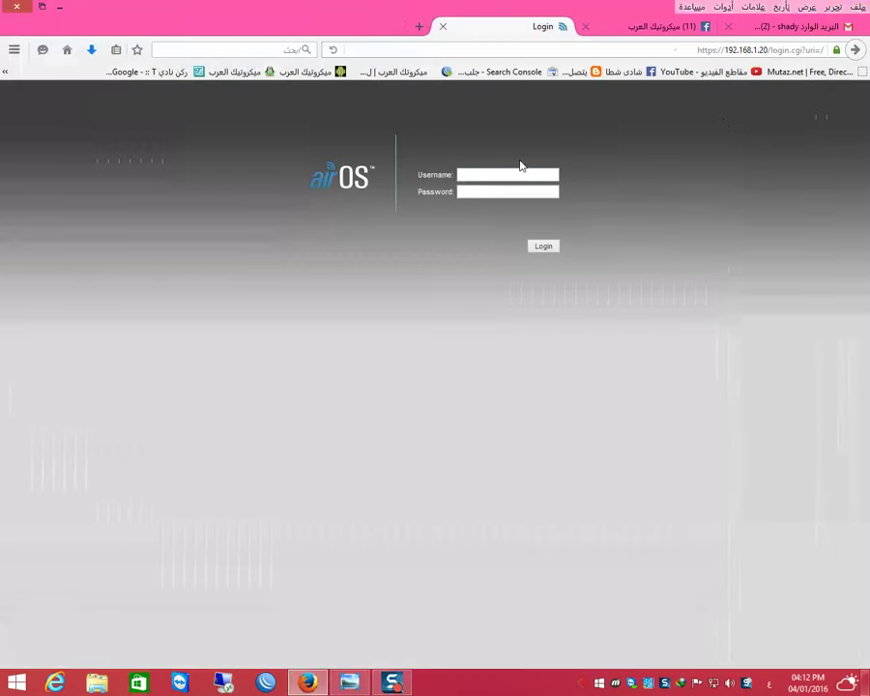
Open the airOS device page at 192.168.1.20 in the browser
click(469, 174)
click(690, 48)
text(192.168.1.)
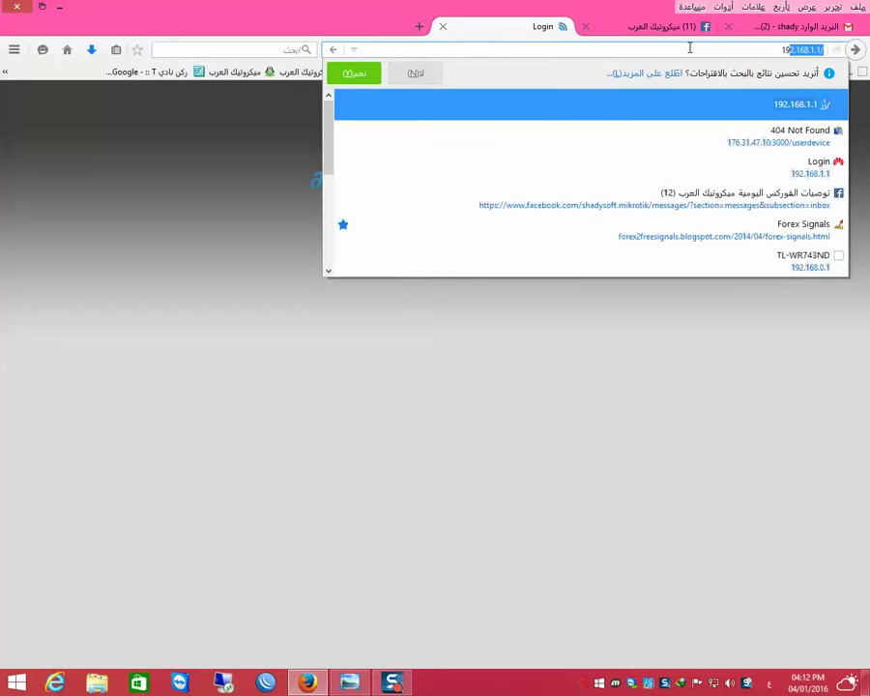
text(20)
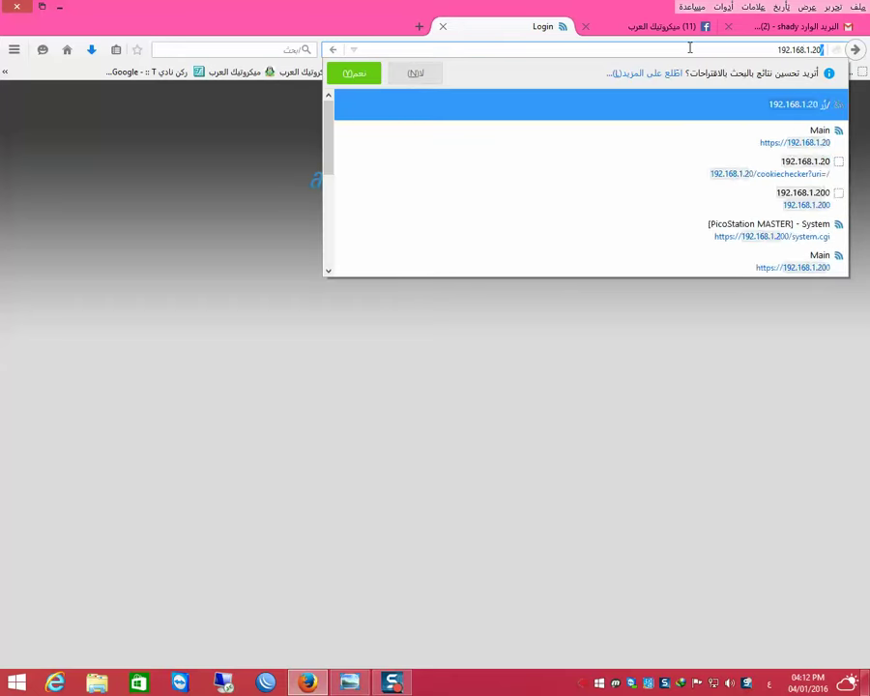
key(Return)
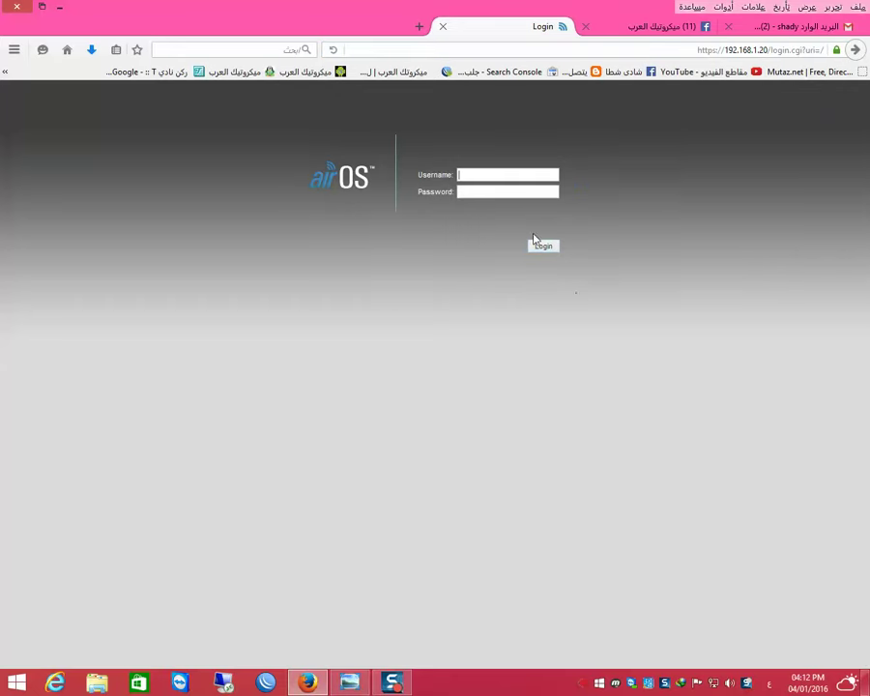
Log in to airOS with the username ubnt and the saved account password
click(468, 176)
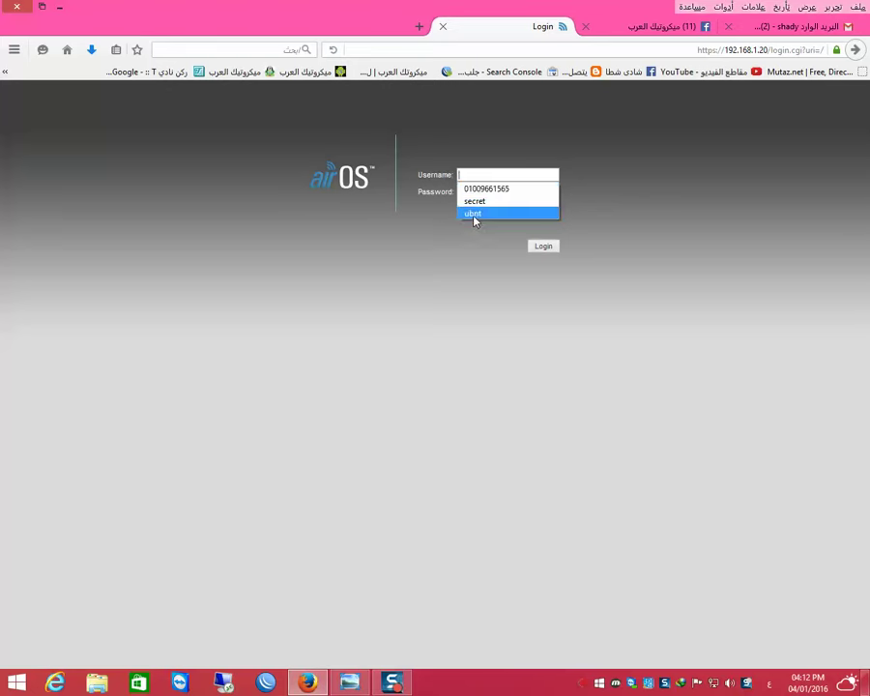
click(470, 211)
double_click(483, 192)
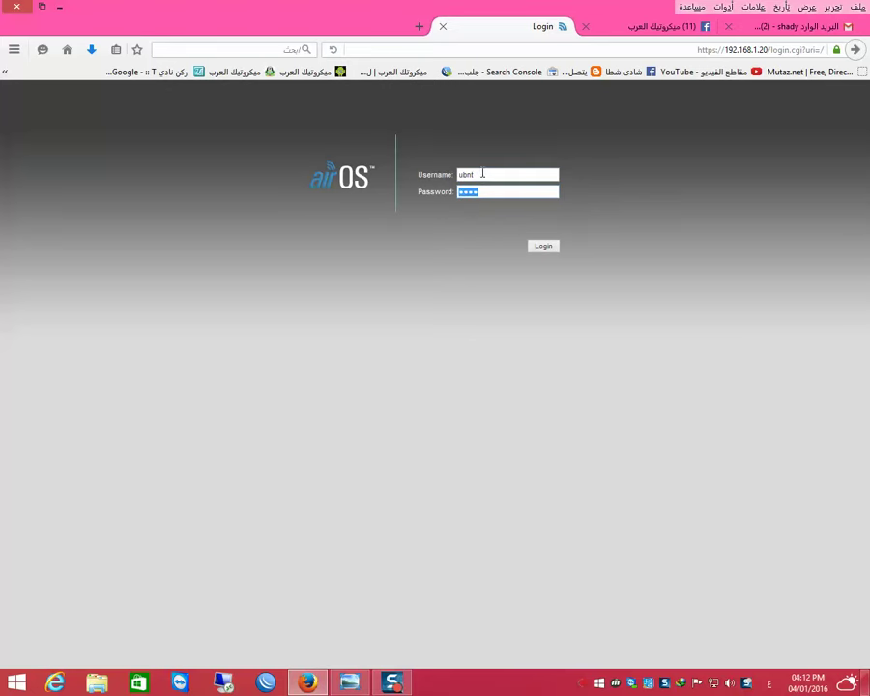
click(543, 249)
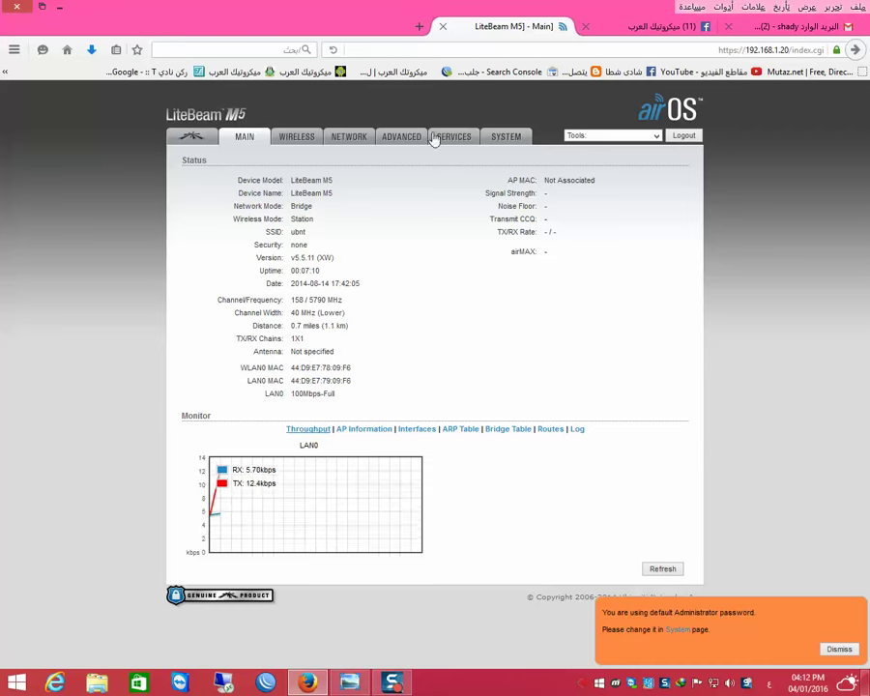
Open the wireless settings and choose Station as the wireless mode
click(290, 145)
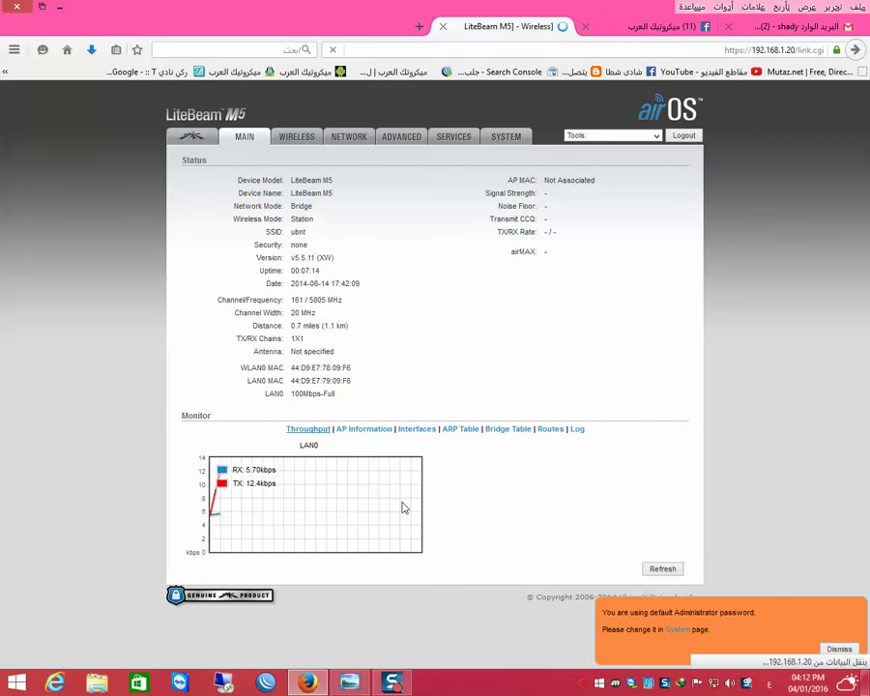
click(421, 189)
click(421, 188)
click(421, 188)
click(421, 189)
click(421, 188)
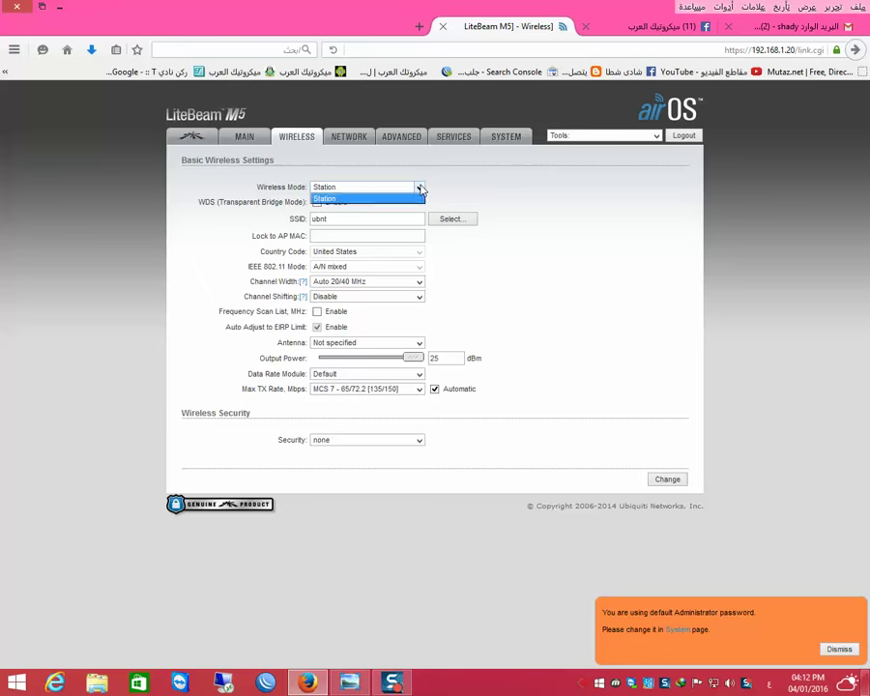
click(359, 199)
Enable WDS (Transparent Bridge Mode) and start a site survey for access points, closing the survey window
click(317, 203)
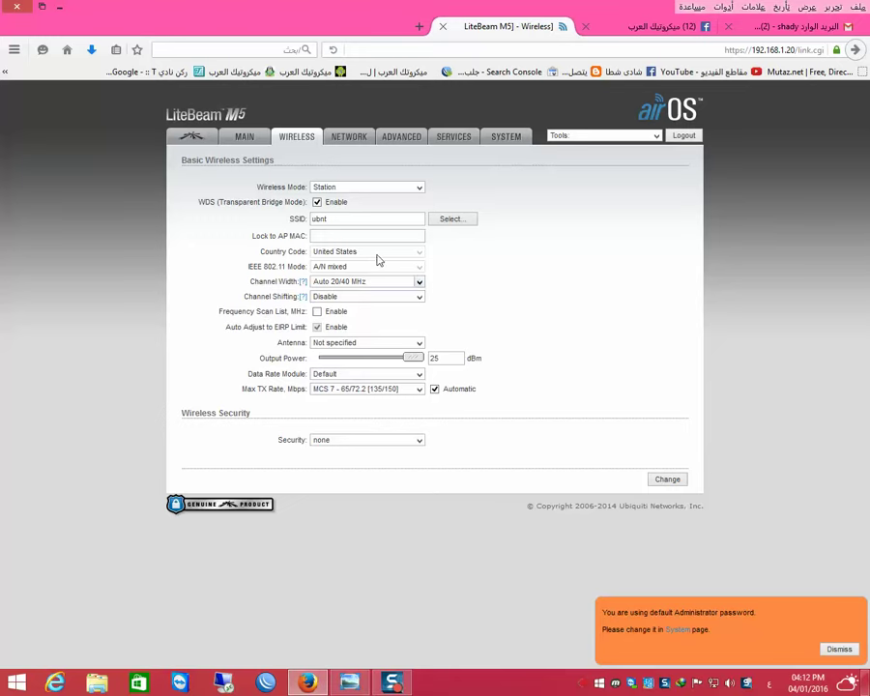
click(451, 218)
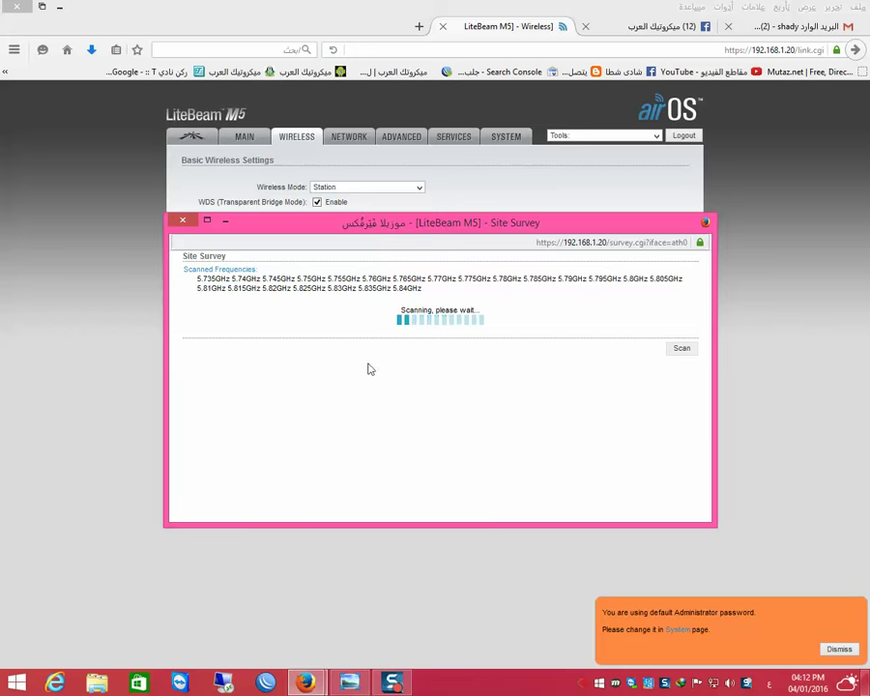
click(182, 220)
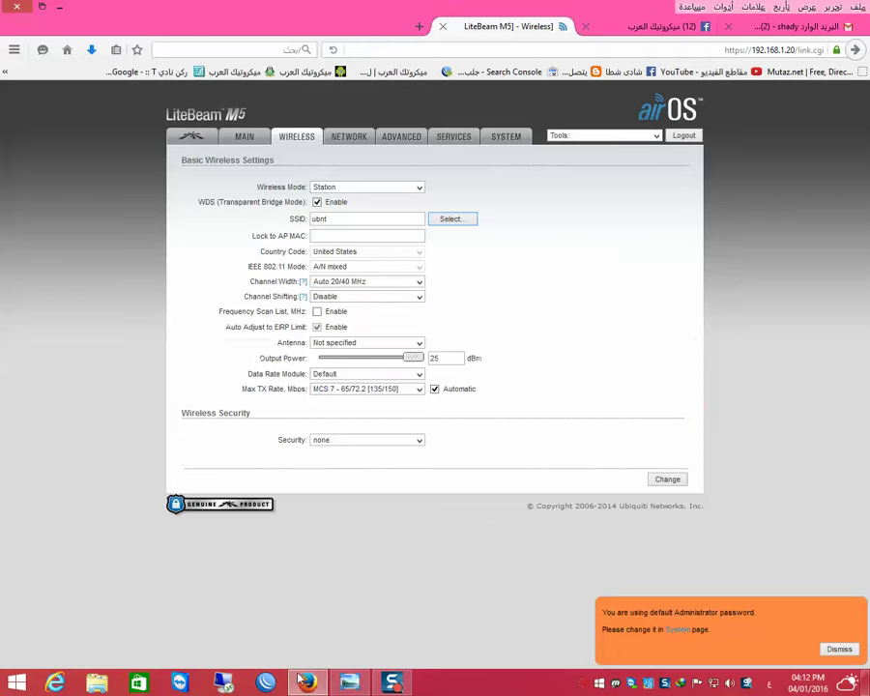
Reset the device configuration to factory defaults from the system settings
click(505, 136)
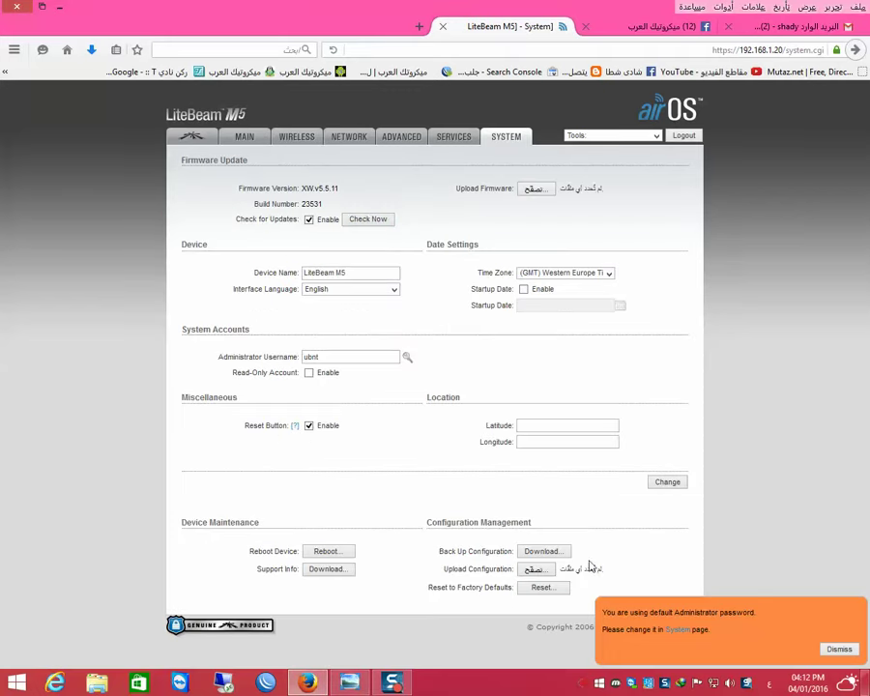
click(542, 589)
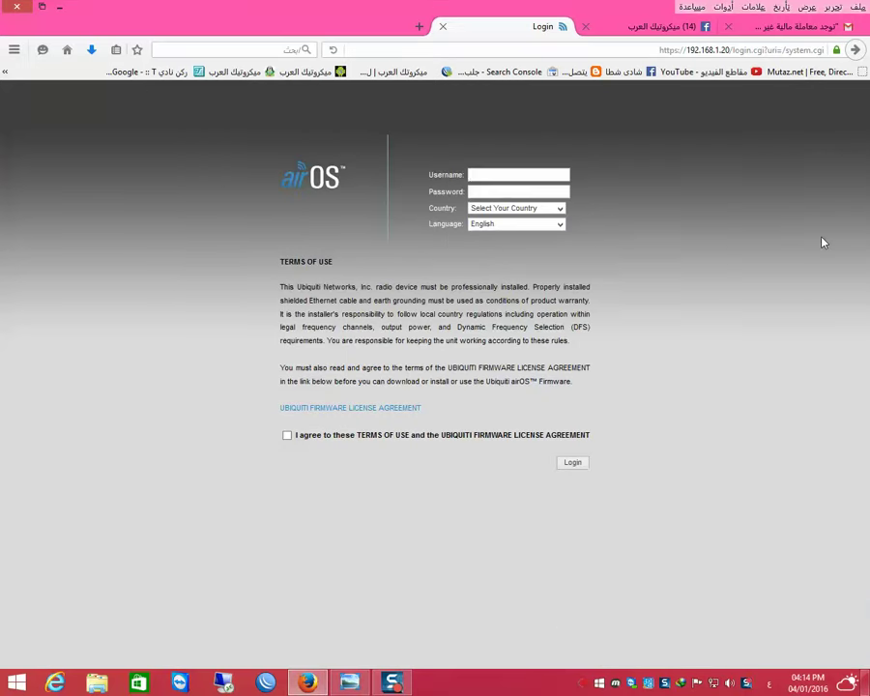
Fill in the login form with the username ubnt and the account password
click(492, 172)
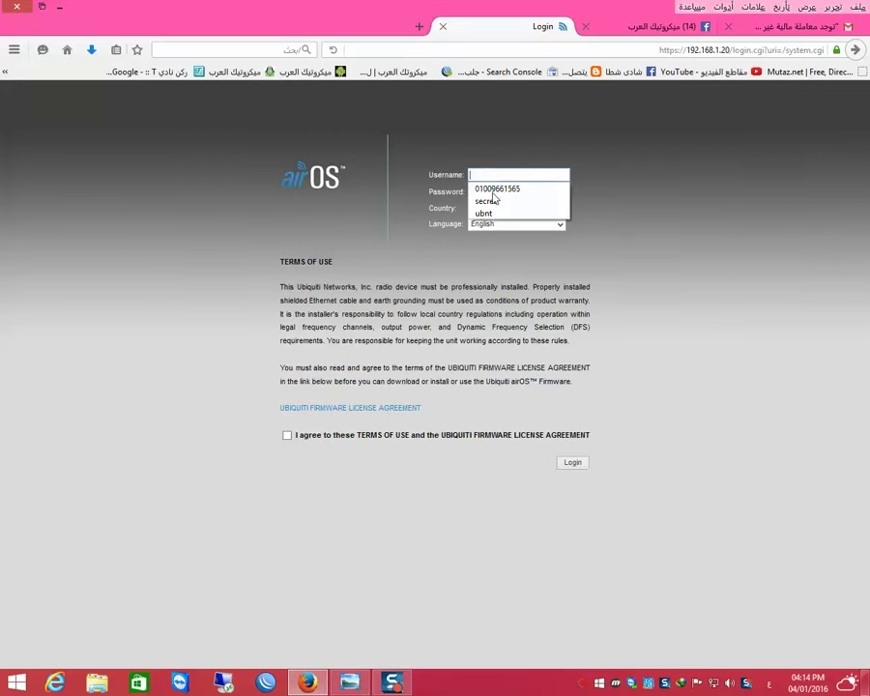
click(495, 214)
click(497, 174)
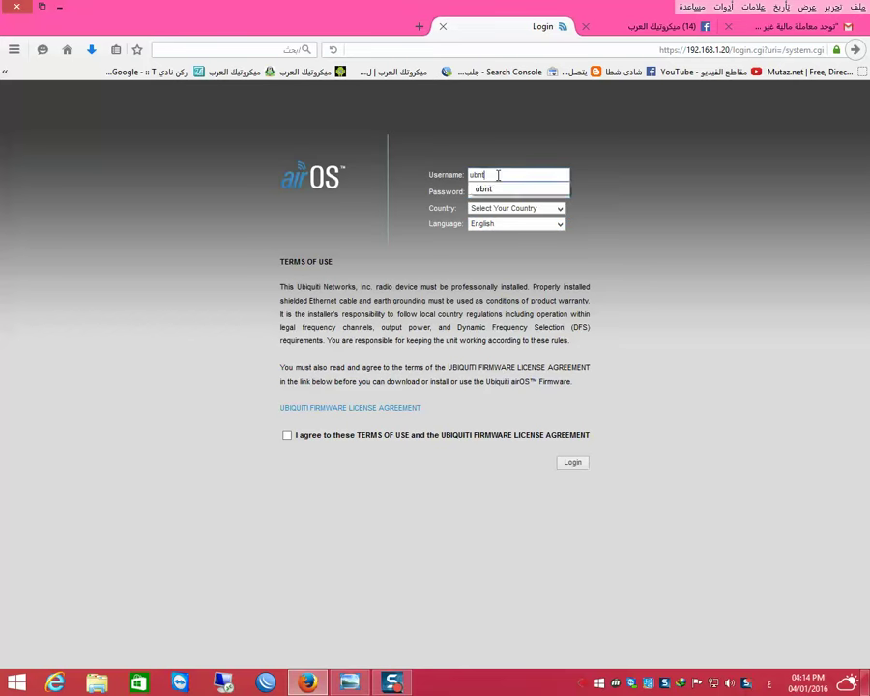
click(515, 190)
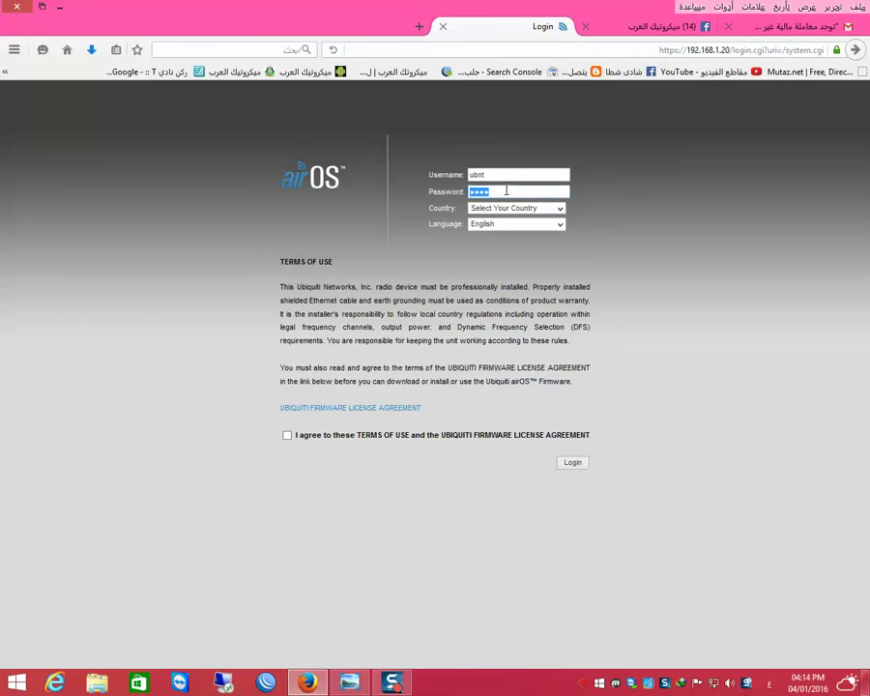
Set the login form's country to United States
click(558, 208)
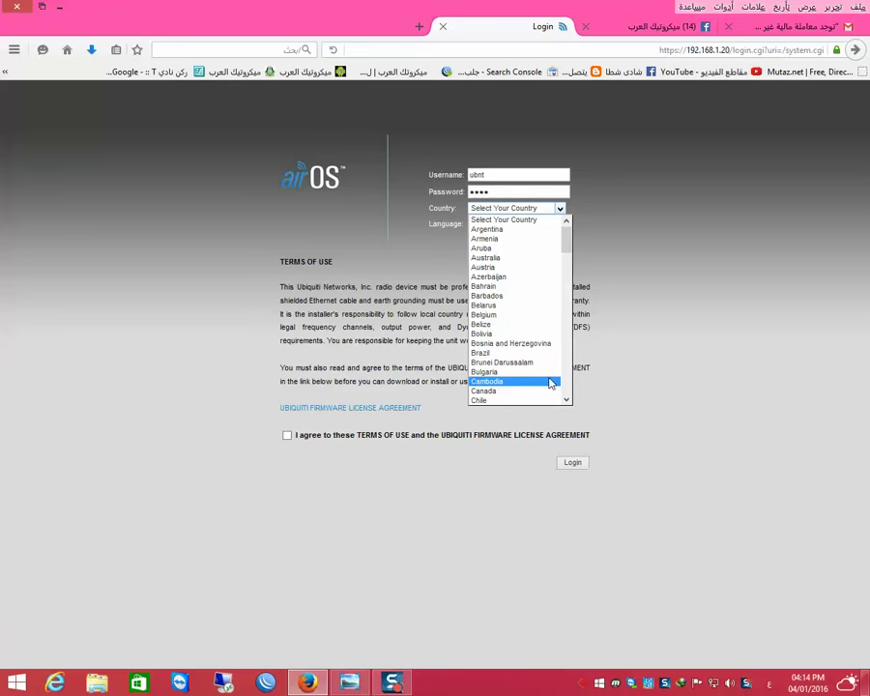
key(u)
key(Down)
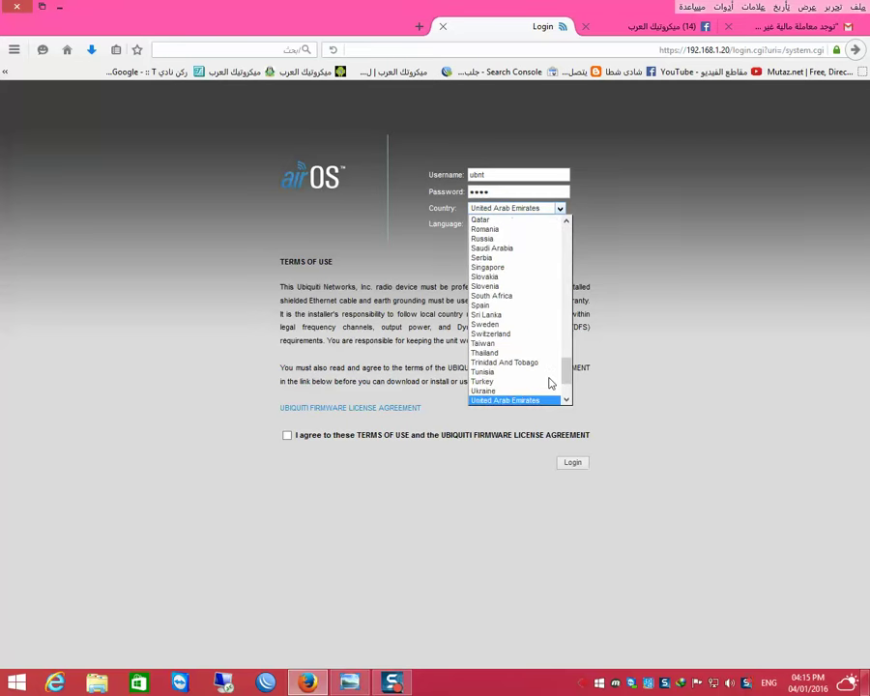
key(Down)
key(Up)
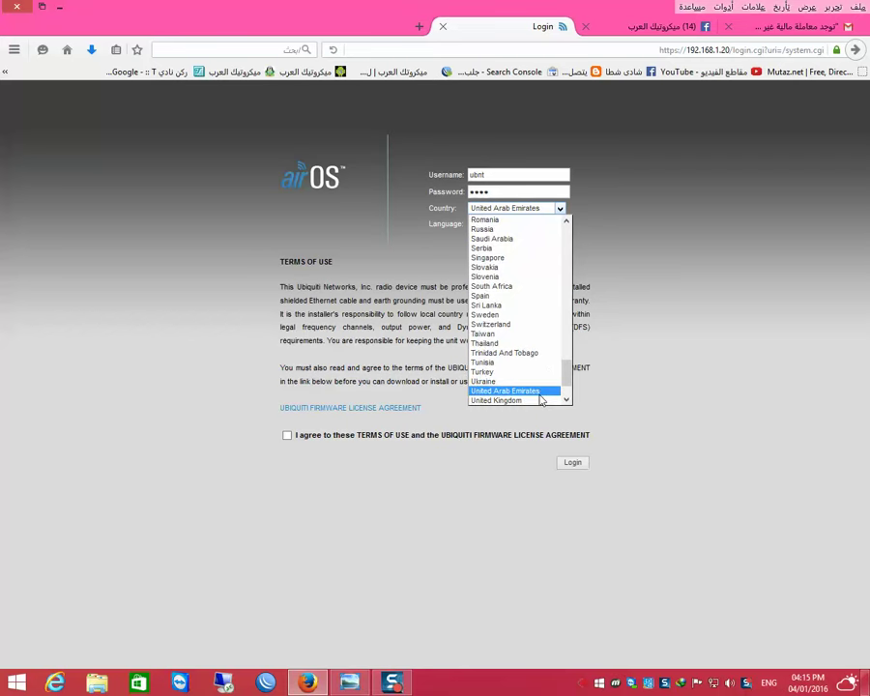
key(Down)
key(Down)
click(527, 400)
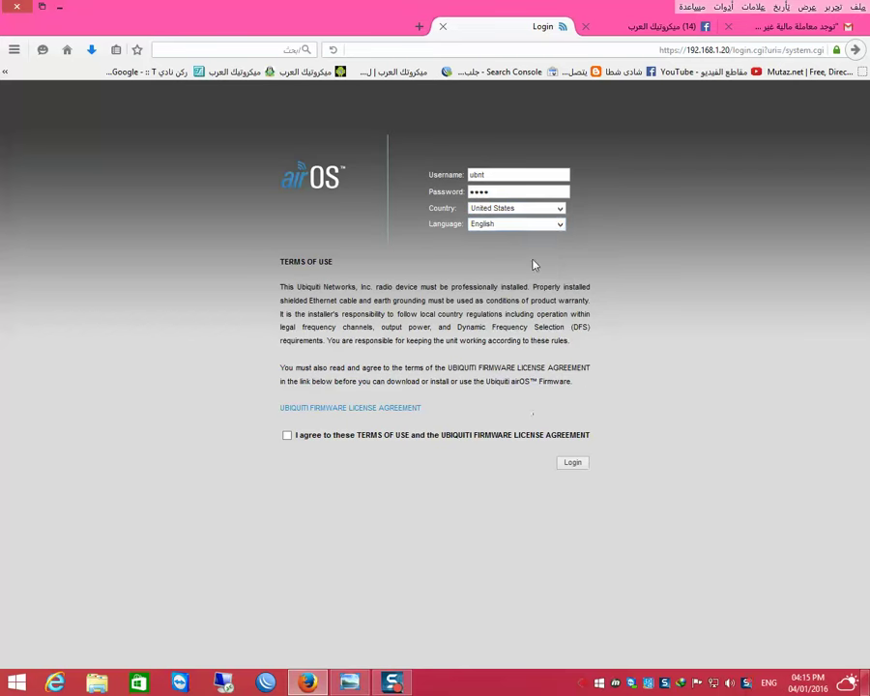
Keep English as the language, agree to the terms of use and firmware license agreement, and log in
click(559, 225)
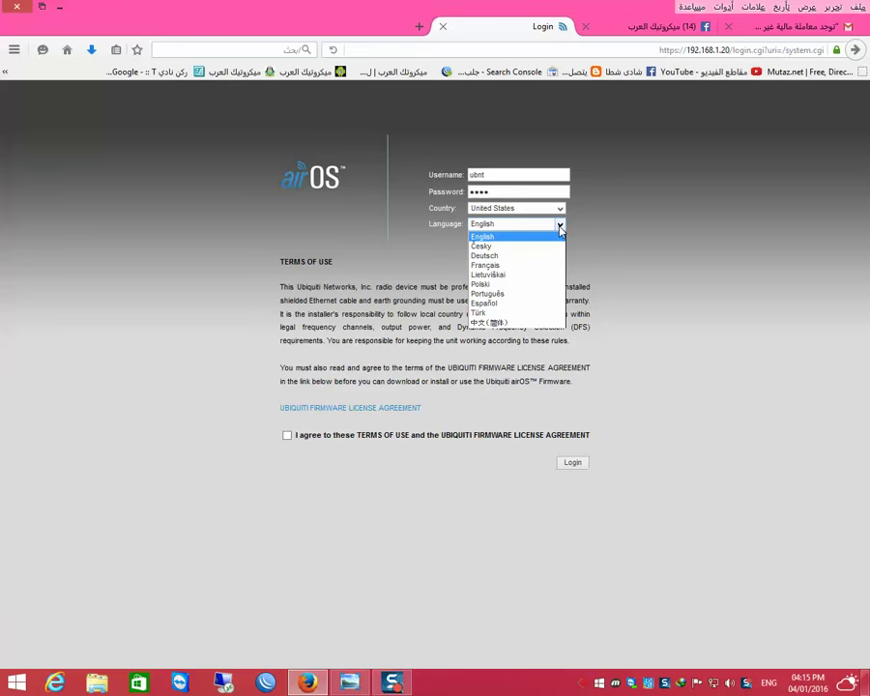
click(560, 228)
click(287, 435)
click(570, 464)
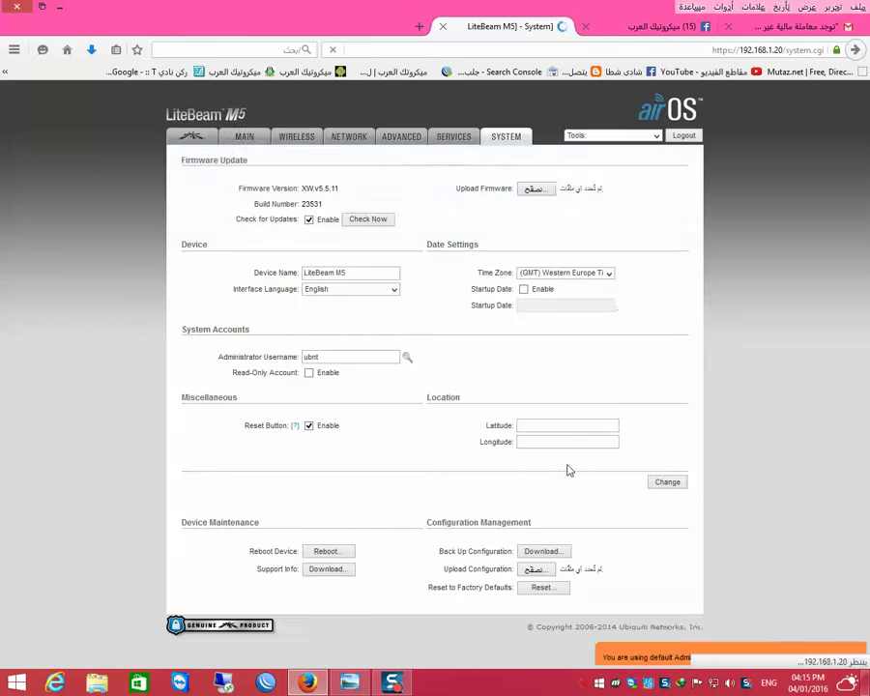
Enable Installer EIRP Control in the advanced wireless settings and save the change
click(248, 139)
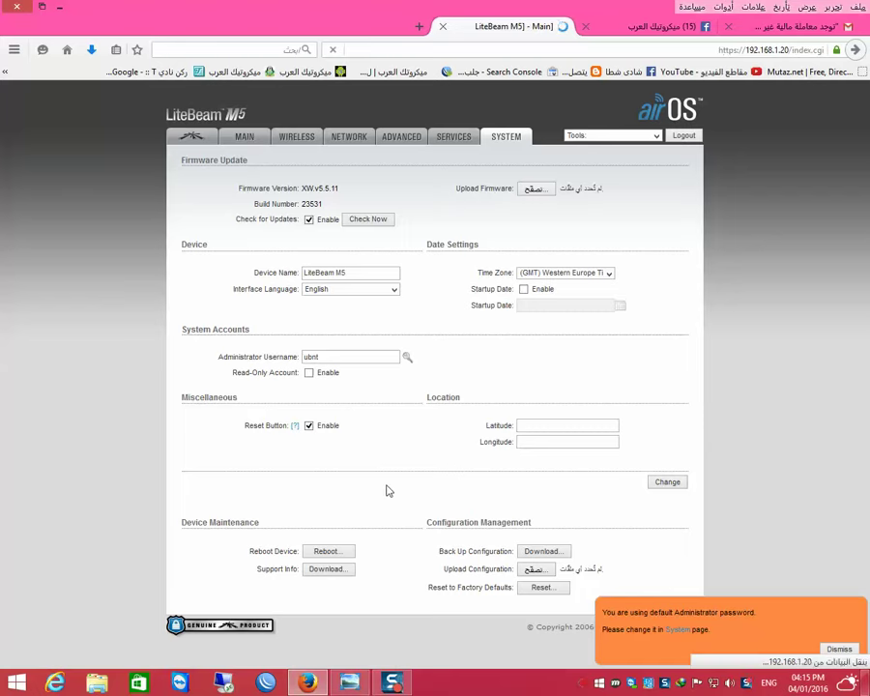
click(297, 137)
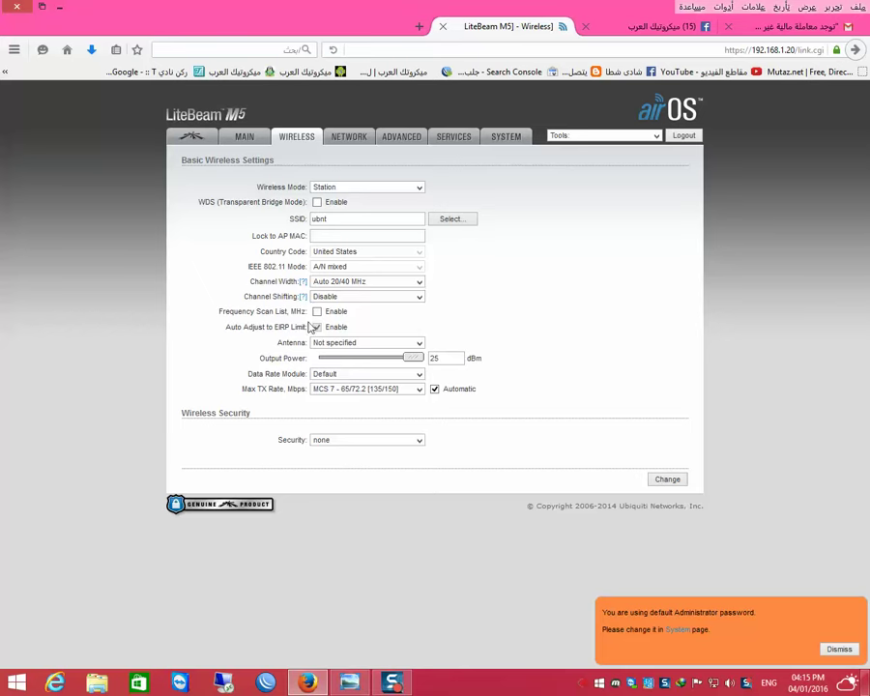
click(404, 137)
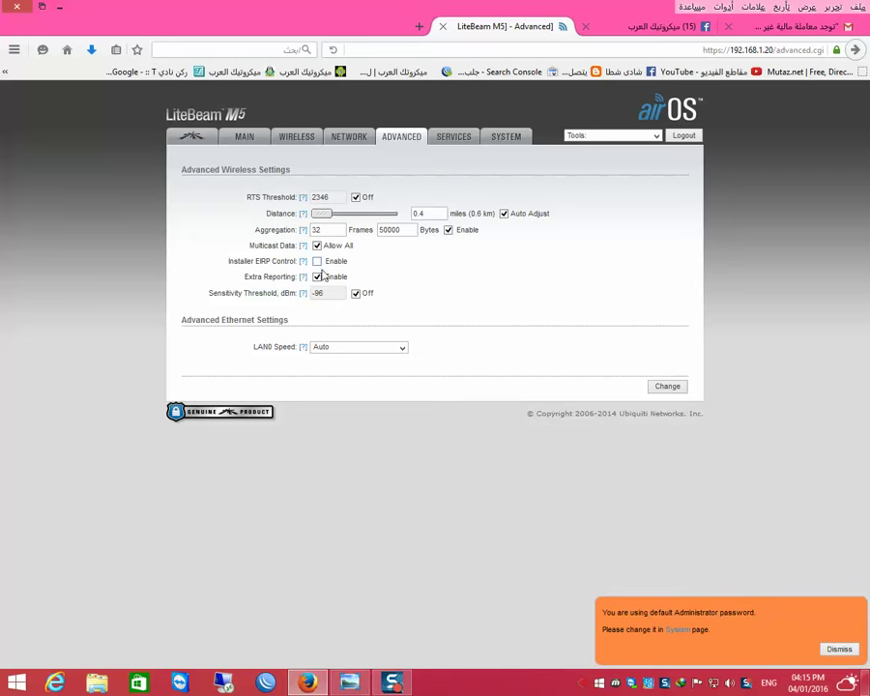
click(667, 385)
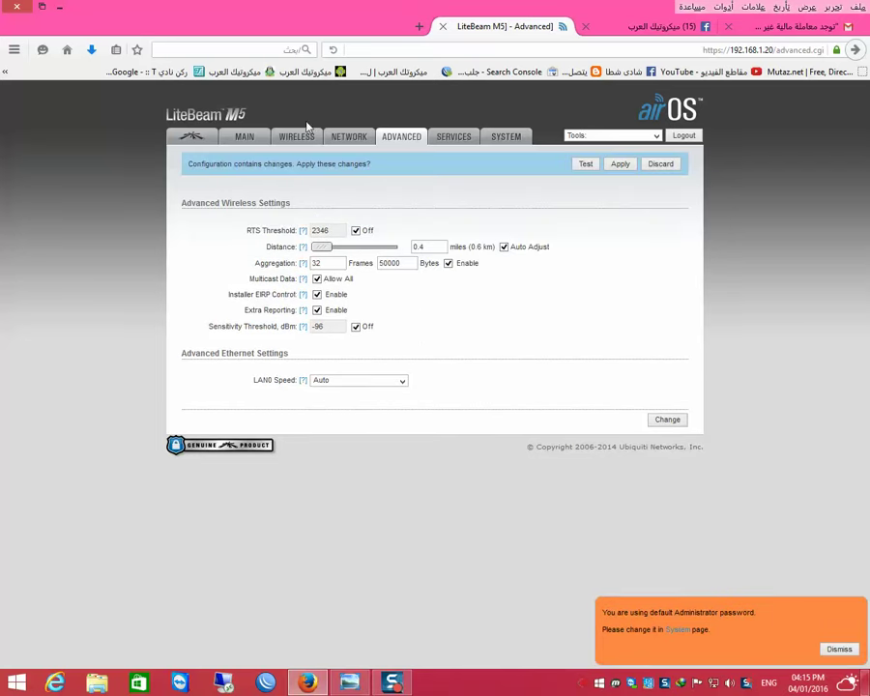
Disable Auto Adjust to EIRP Limit and enable WDS (Transparent Bridge Mode) in the basic wireless settings
click(254, 141)
click(296, 138)
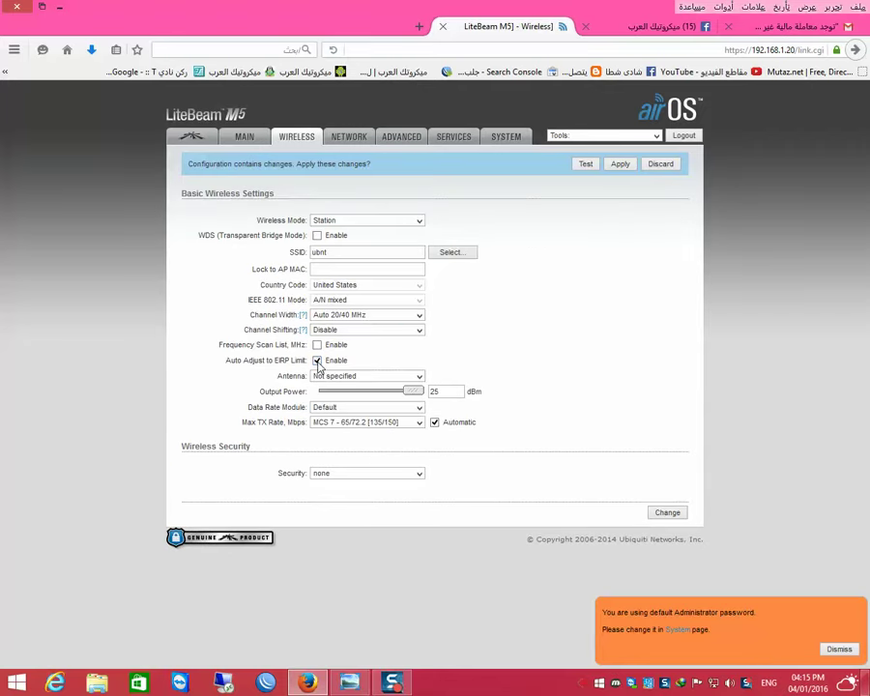
mouse_move(417, 392)
mouse_down()
mouse_move(385, 398)
mouse_move(503, 402)
mouse_move(407, 395)
mouse_up()
click(317, 235)
Run a site survey for access points, close it, and review the SSID and Lock to AP MAC fields
click(454, 254)
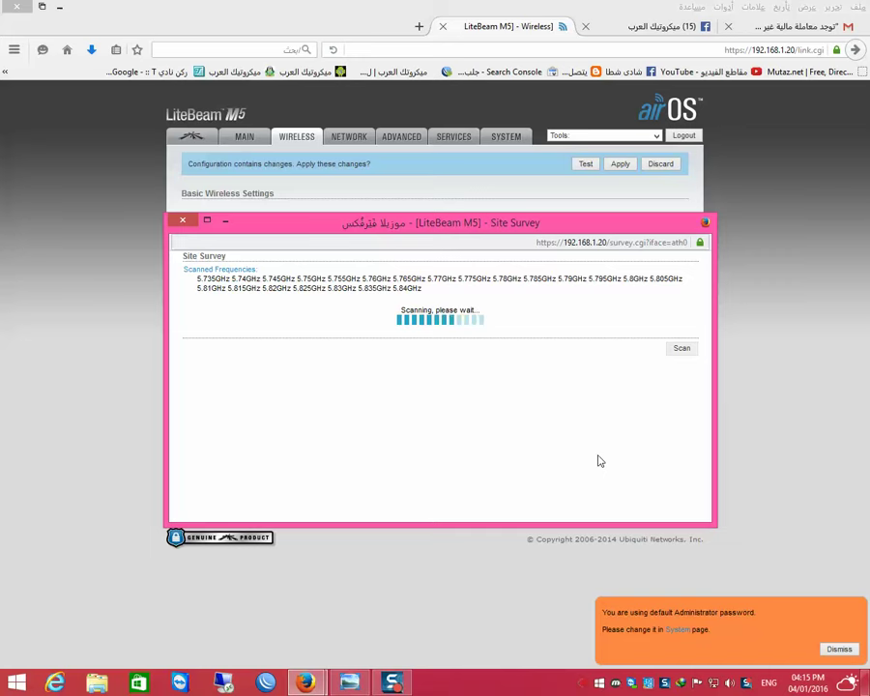
click(181, 221)
double_click(337, 252)
click(333, 269)
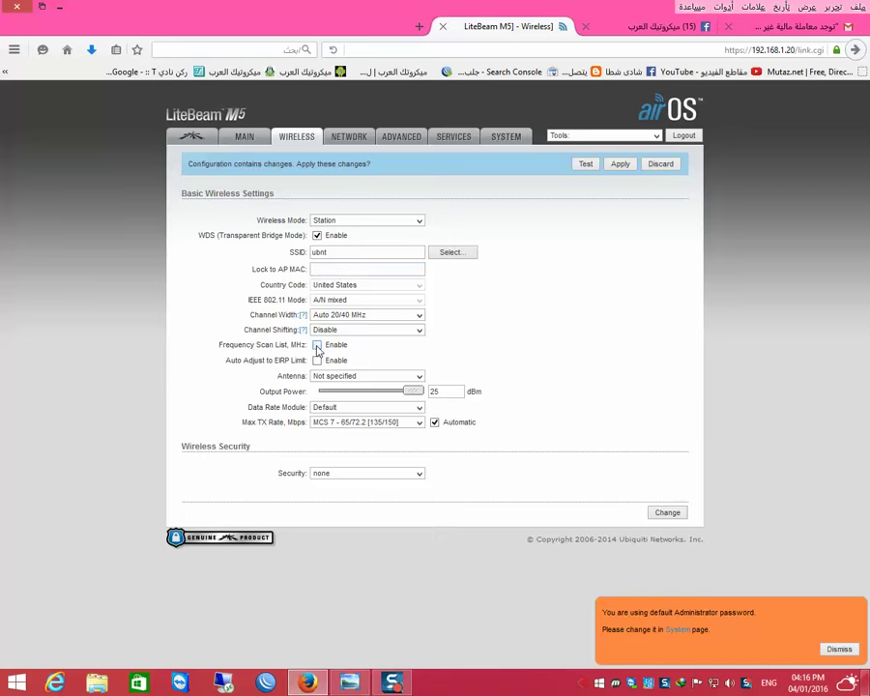
Enable the frequency scan list, select 5820 MHz and 5815 MHz in it, and close the list without confirming
click(316, 346)
click(562, 346)
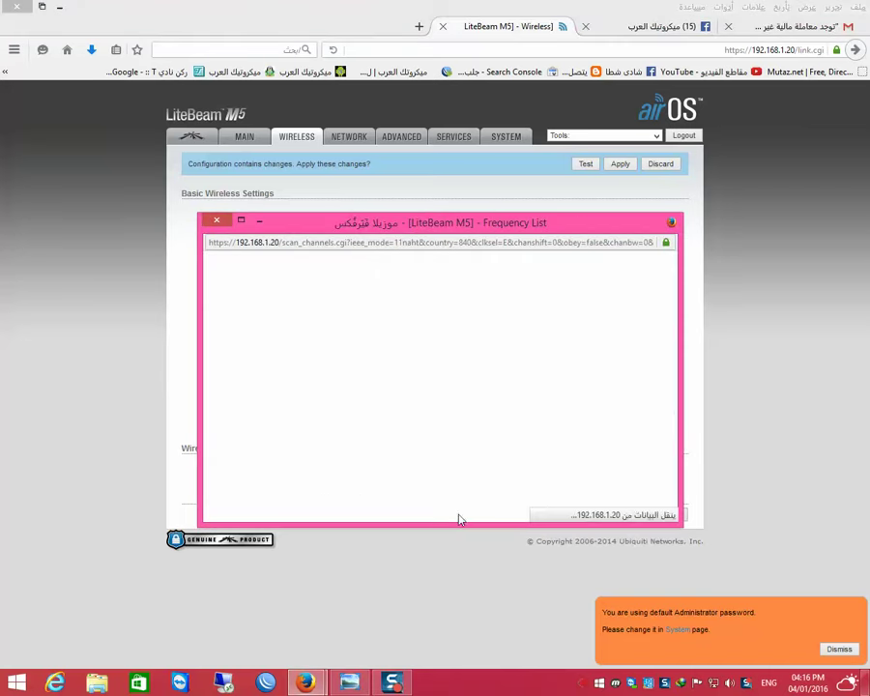
click(423, 357)
click(375, 355)
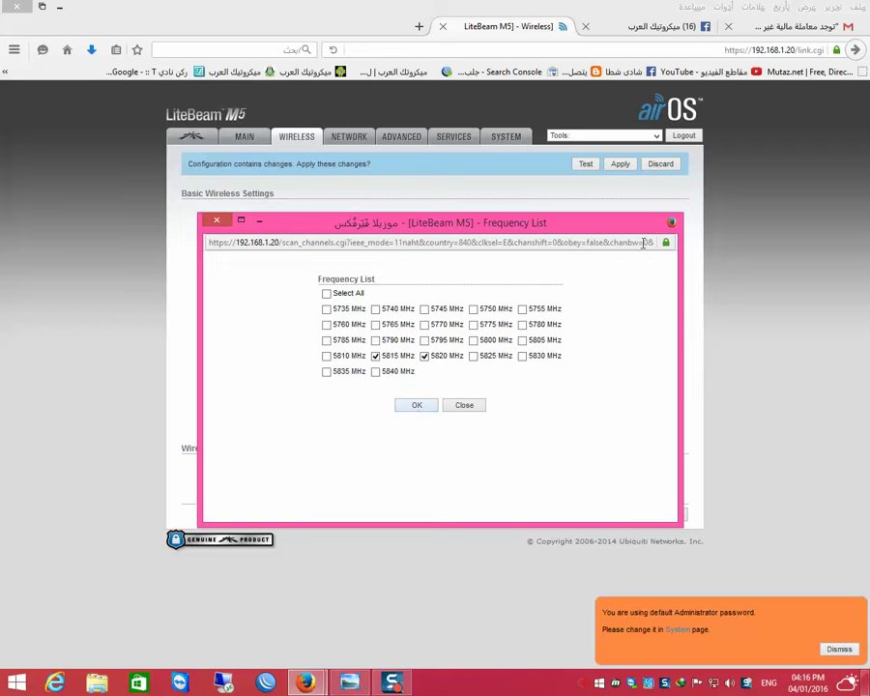
click(218, 222)
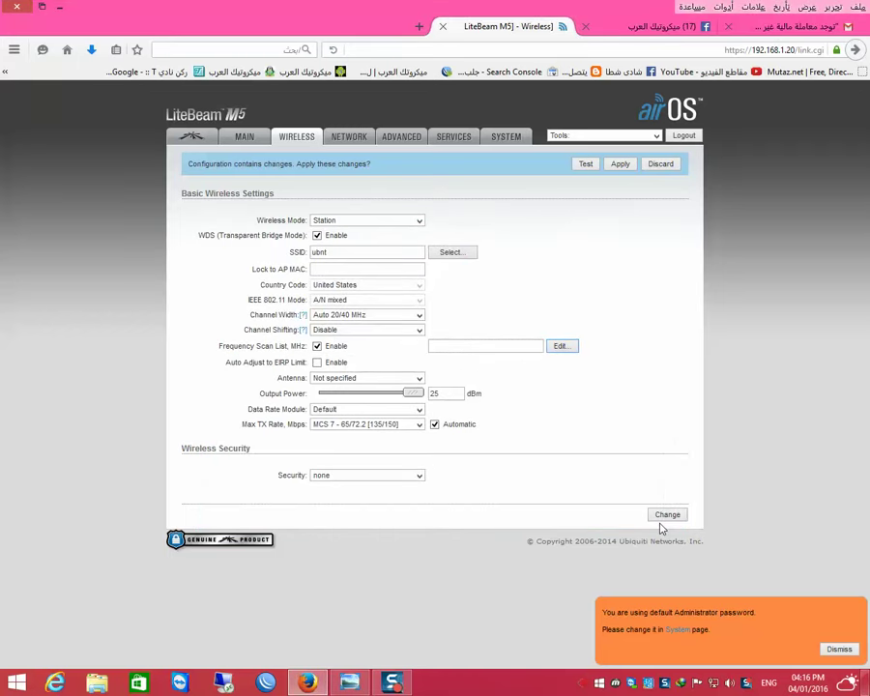
Review the device model, firmware version, distance and TX/RX rate on the main status page, and check the firmware details in the system settings
click(247, 138)
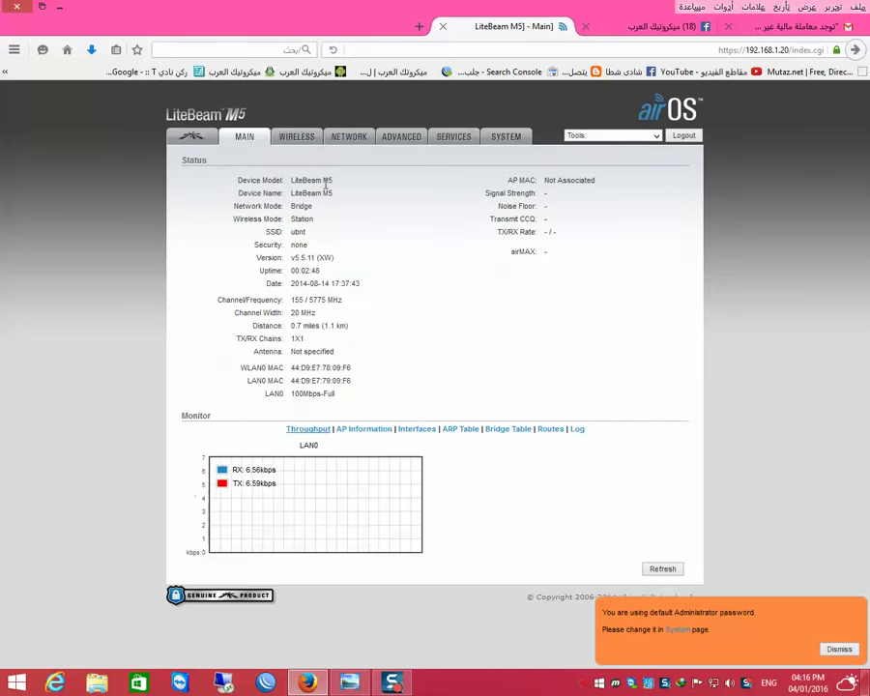
drag(333, 184, 291, 181)
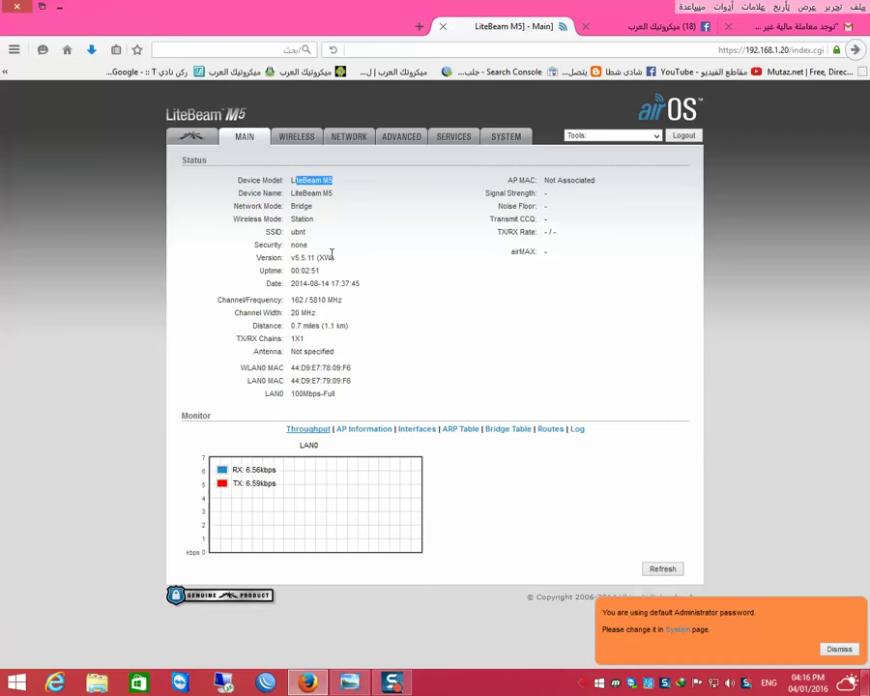
drag(317, 258, 289, 258)
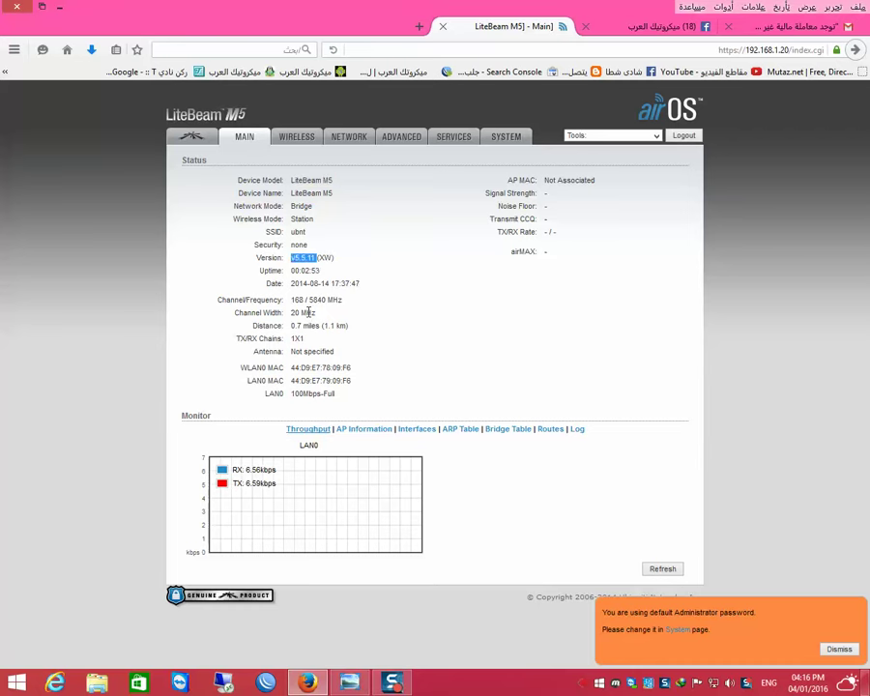
drag(347, 326, 290, 326)
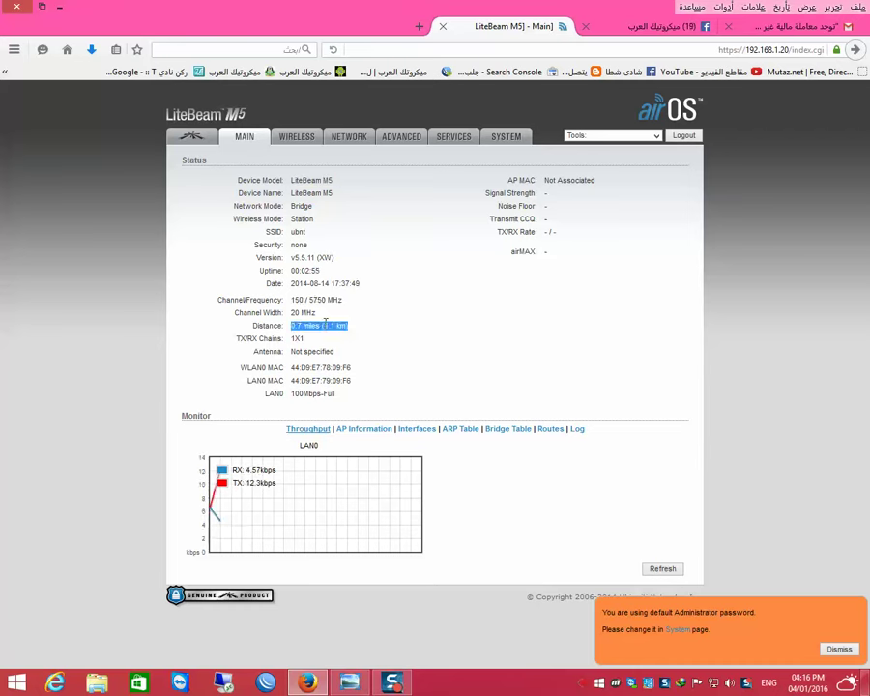
drag(577, 233, 554, 234)
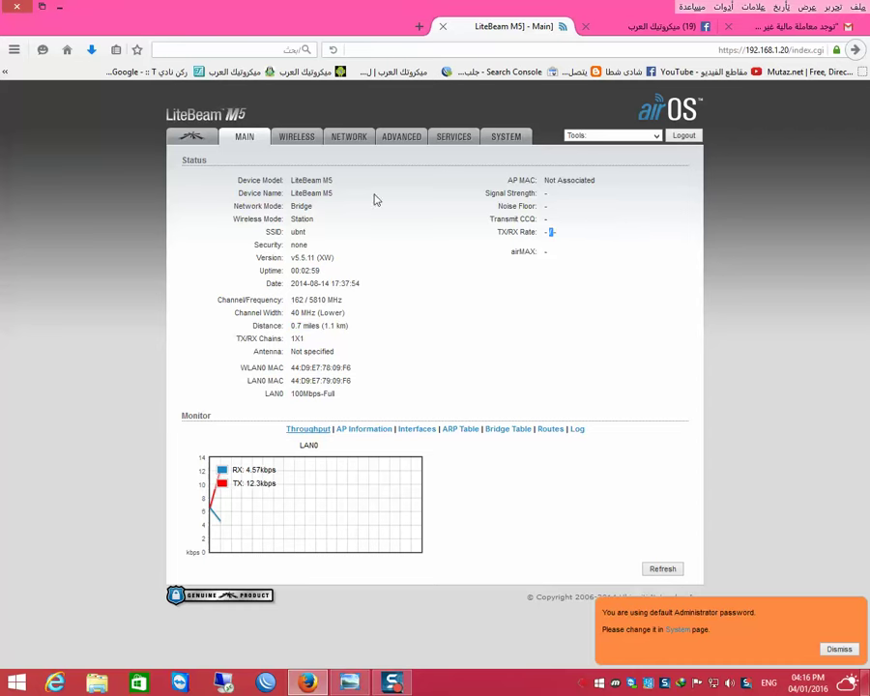
click(505, 137)
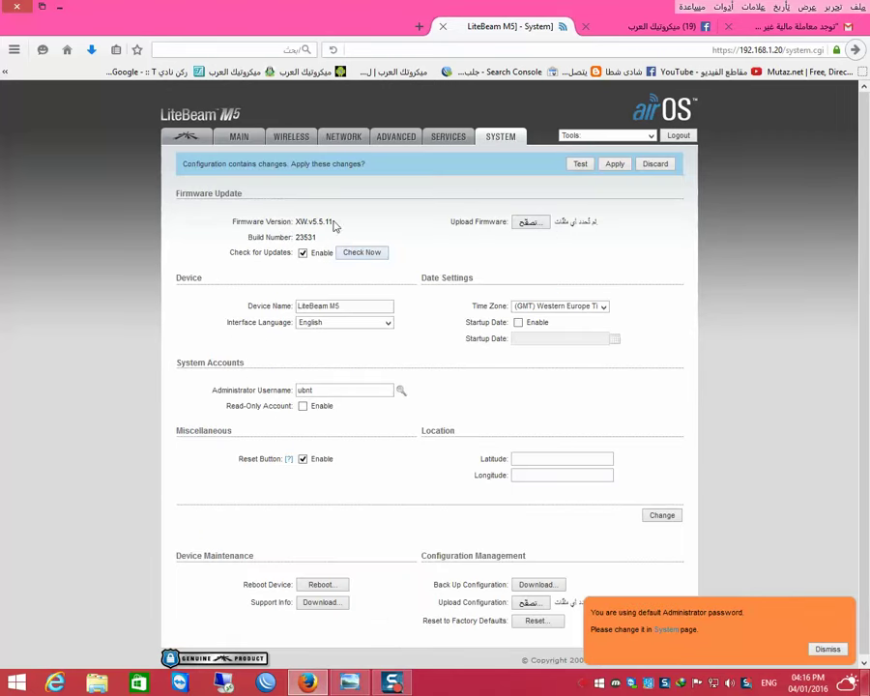
click(241, 144)
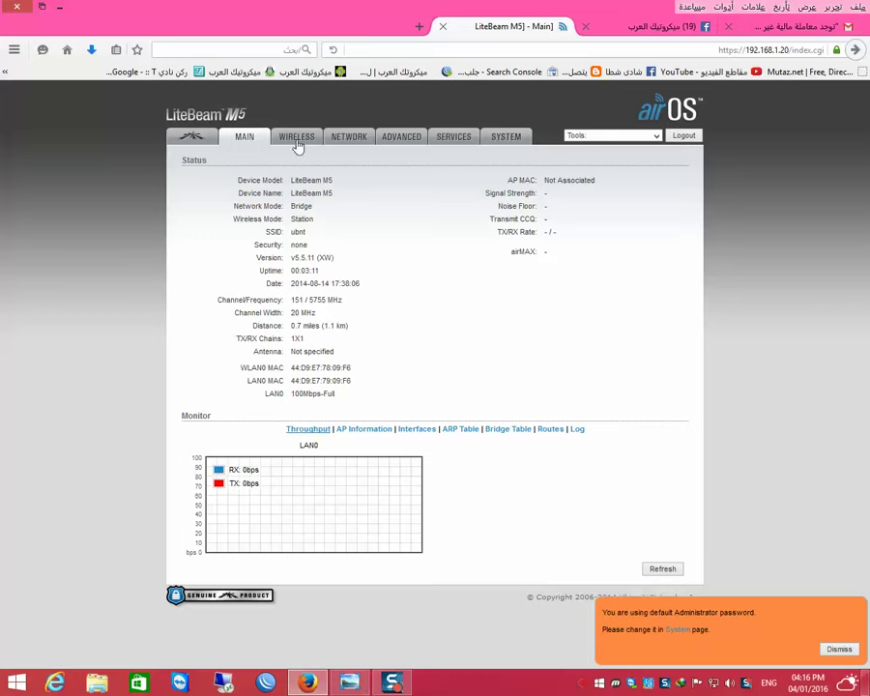
With Station as the wireless mode, set the antenna to 11x14 - 23 dBi and look over the Max TX Rate options
click(297, 136)
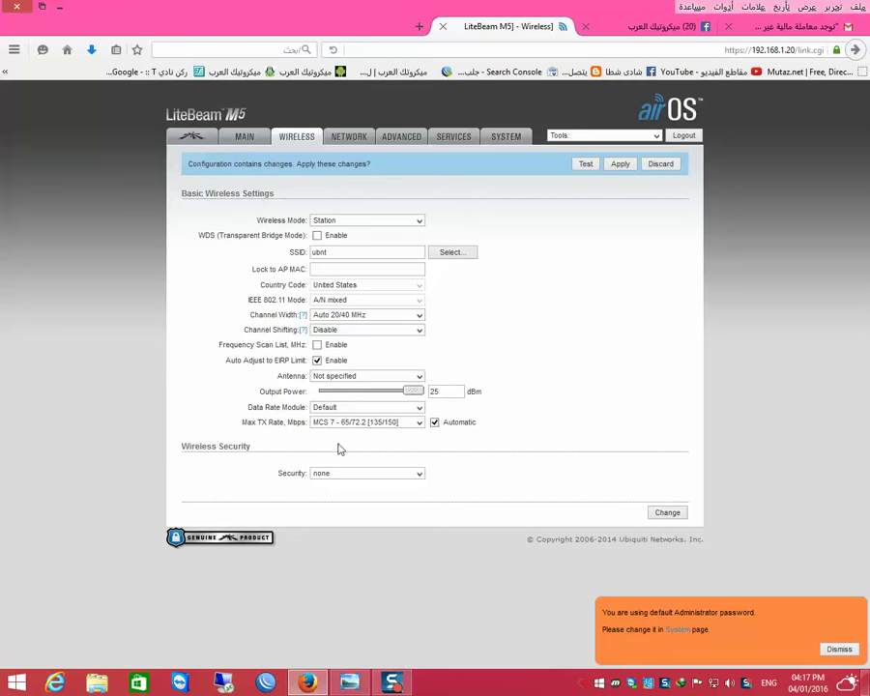
click(416, 220)
click(350, 233)
click(377, 378)
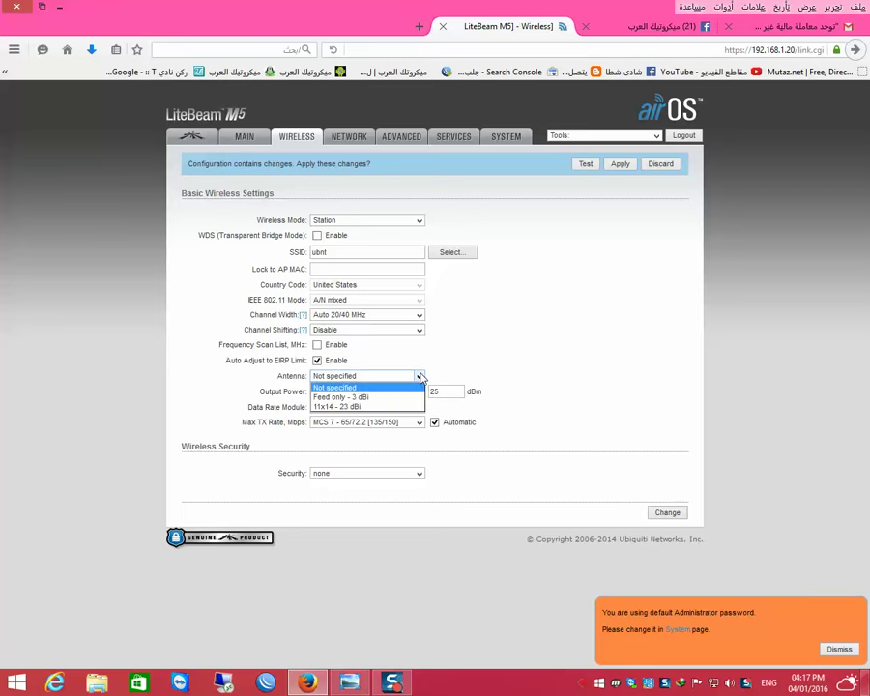
click(355, 408)
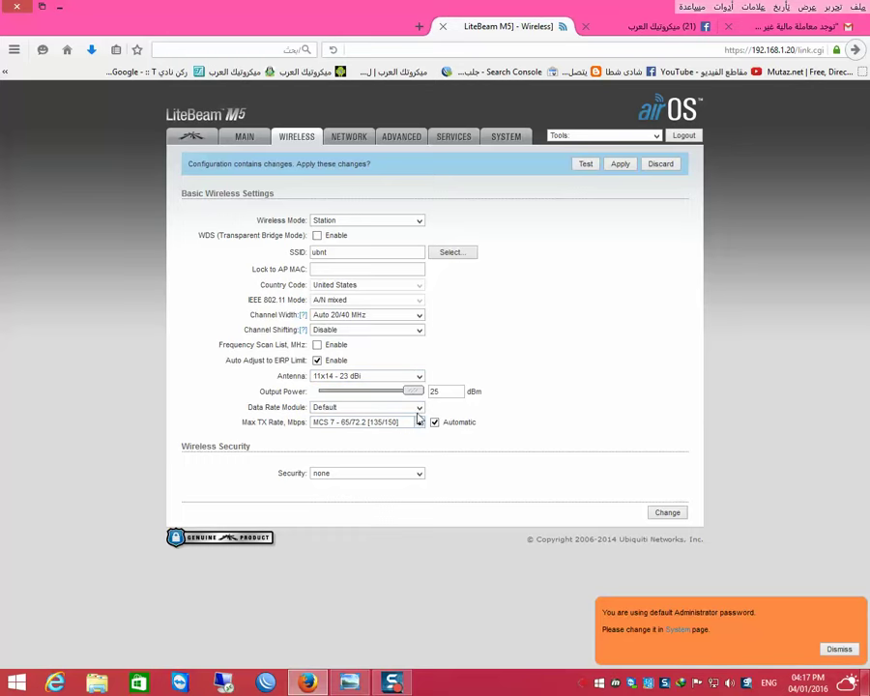
click(419, 422)
click(419, 421)
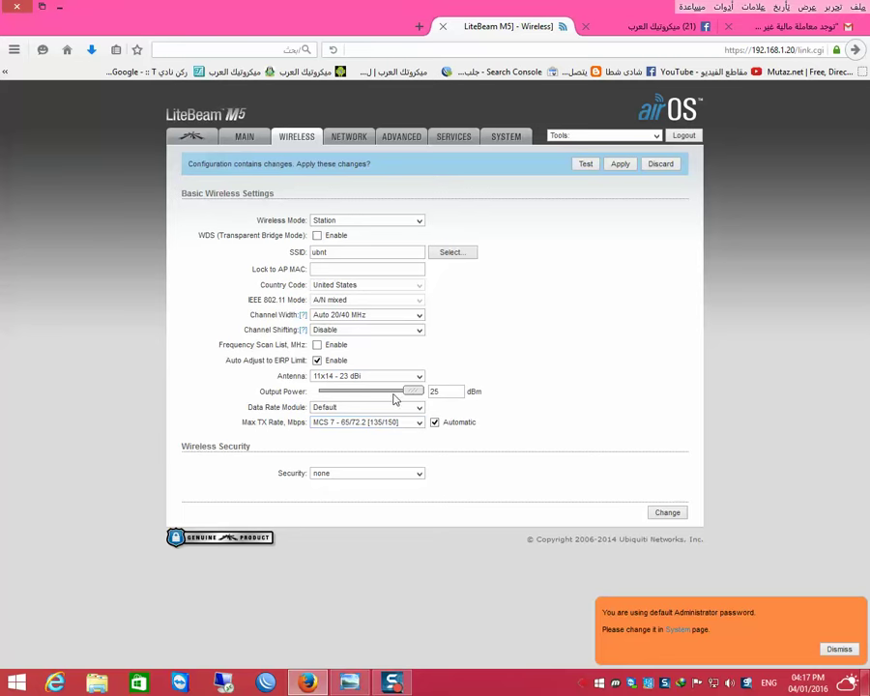